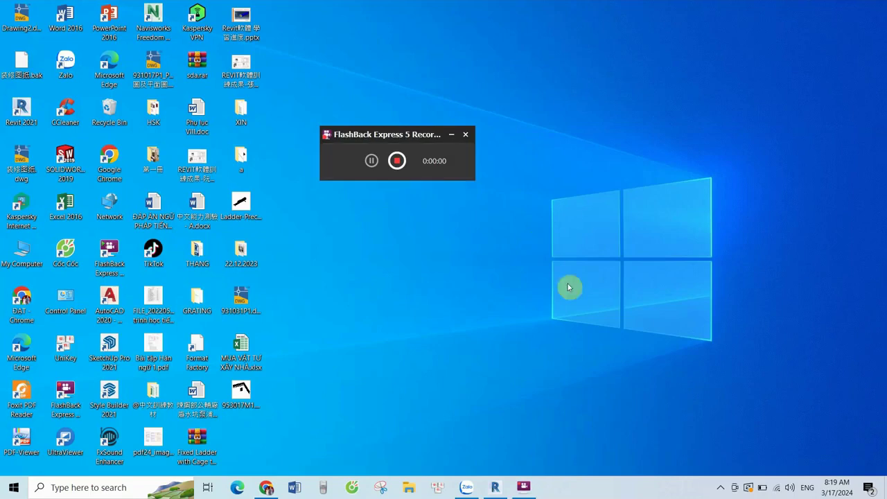
Step: Bring Revit back onscreen and frame the caged ladder in the 3D view
{"action": "left_click", "coordinate": [499, 488]}
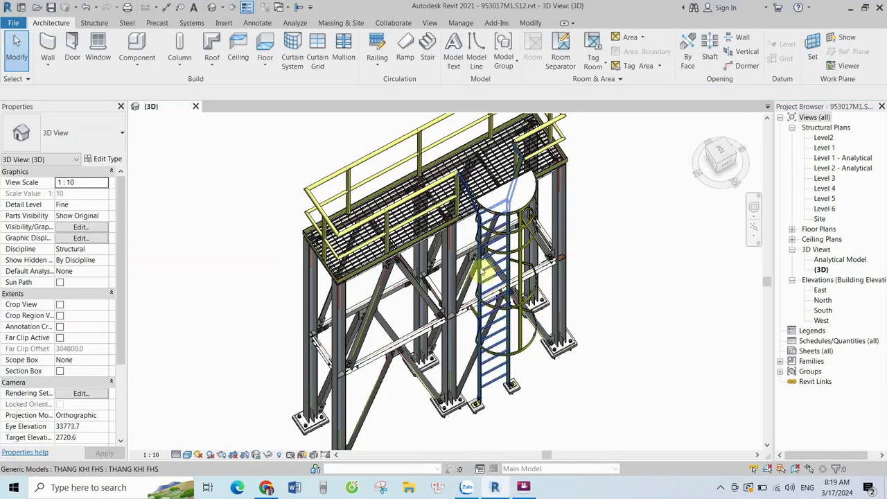
{"action": "middle_click_drag", "start_coordinate": [513, 202], "coordinate": [486, 179]}
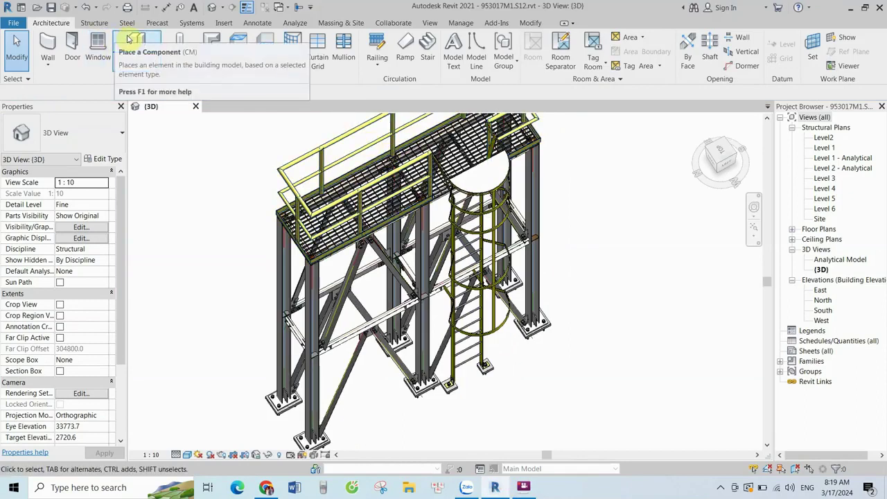
{"action": "scroll", "coordinate": [610, 243], "scroll_direction": "down", "scroll_amount": 2}
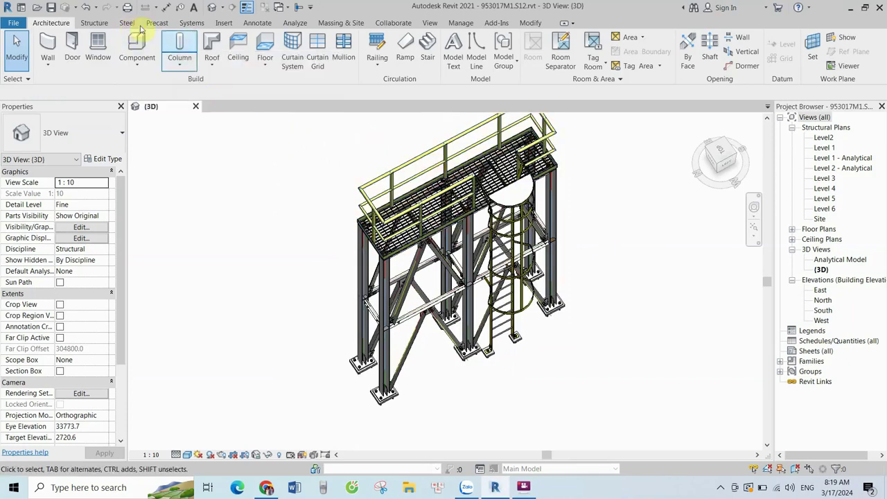
{"action": "scroll", "coordinate": [526, 246], "scroll_direction": "up", "scroll_amount": 1}
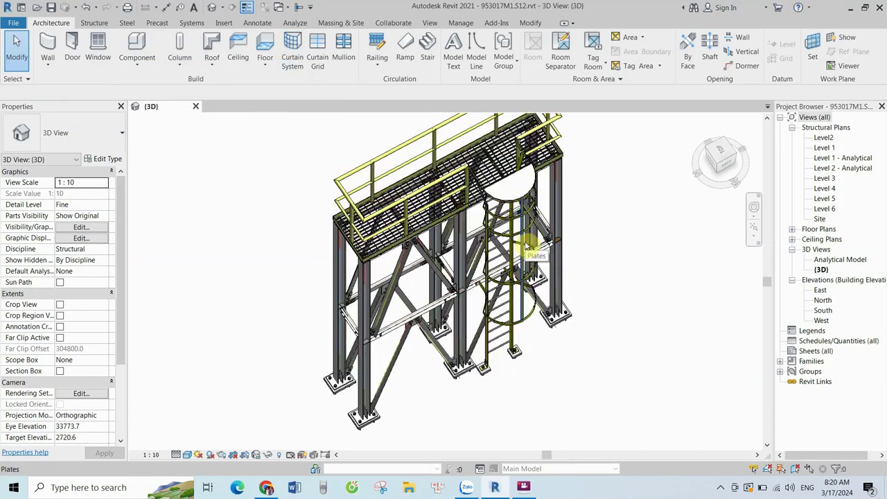
{"action": "left_click", "coordinate": [527, 246]}
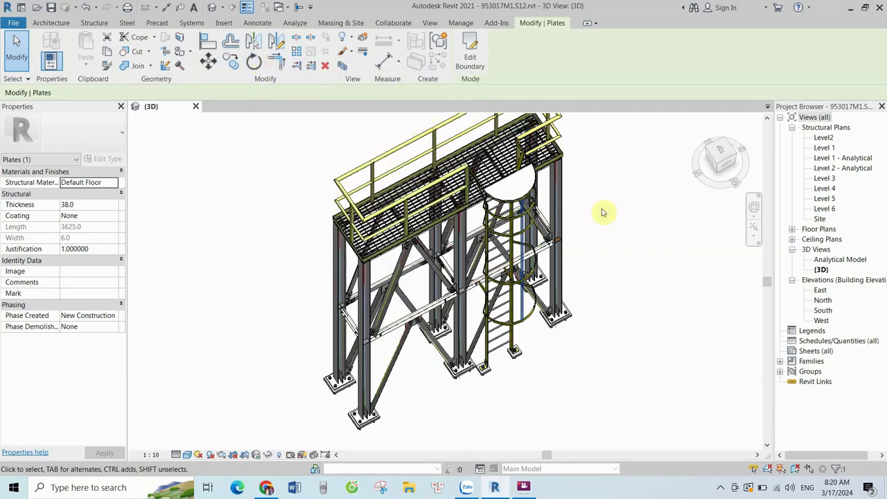
{"action": "scroll", "coordinate": [560, 242], "scroll_direction": "up", "scroll_amount": 1}
{"action": "scroll", "coordinate": [624, 215], "scroll_direction": "up", "scroll_amount": 1}
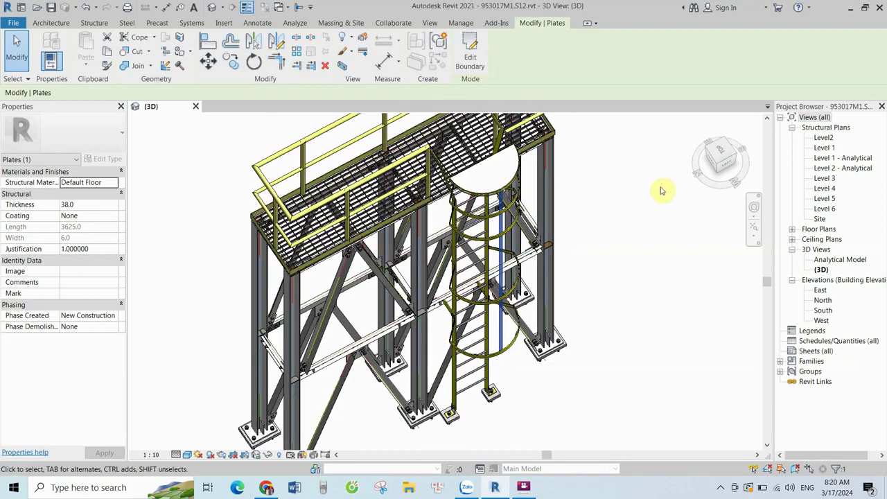
{"action": "scroll", "coordinate": [592, 302], "scroll_direction": "up", "scroll_amount": 2}
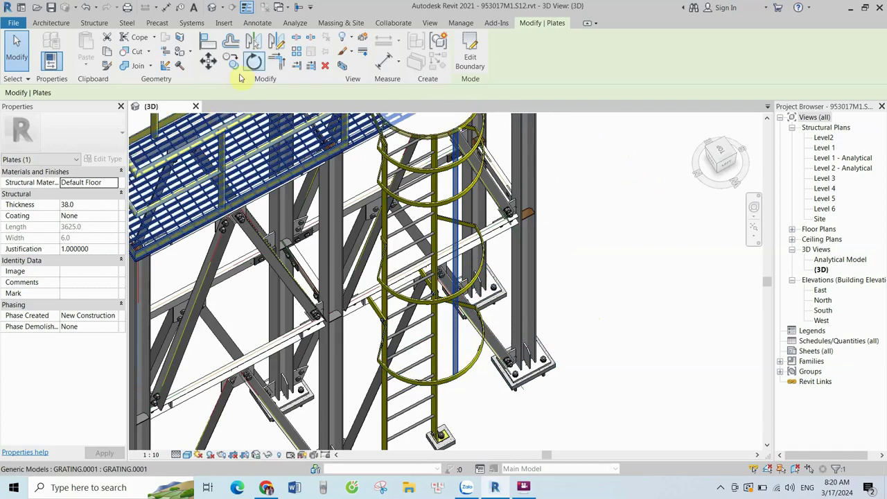
{"action": "left_click", "coordinate": [297, 52]}
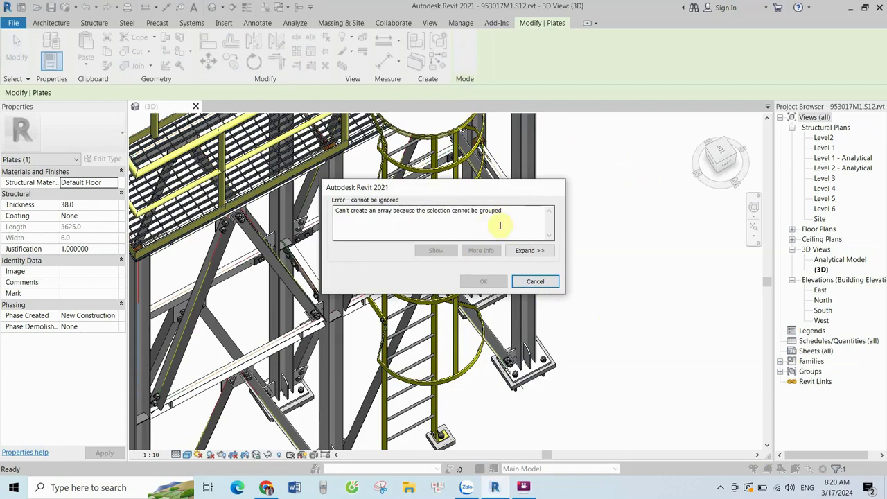
{"action": "left_click", "coordinate": [535, 282]}
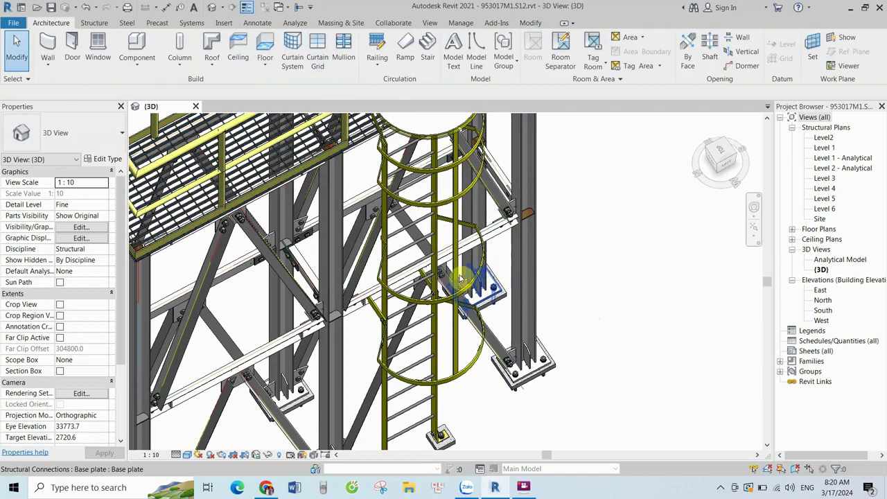
Step: Select a ladder-cage hoop plate and start the Rotate tool
{"action": "left_click", "coordinate": [460, 279]}
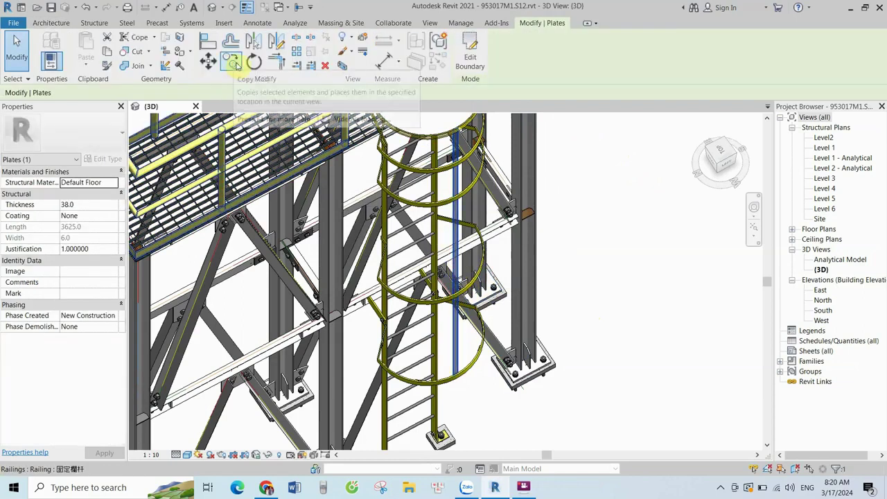
{"action": "left_click", "coordinate": [254, 62]}
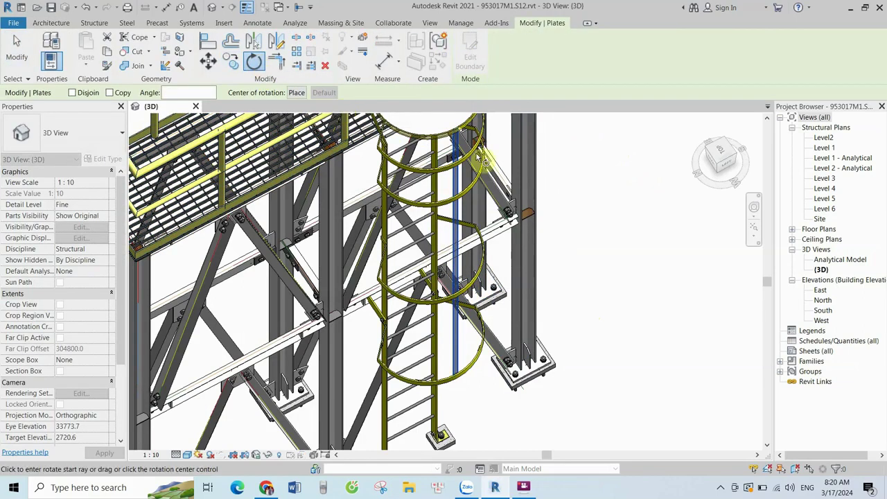
{"action": "scroll", "coordinate": [515, 274], "scroll_direction": "down", "scroll_amount": 2}
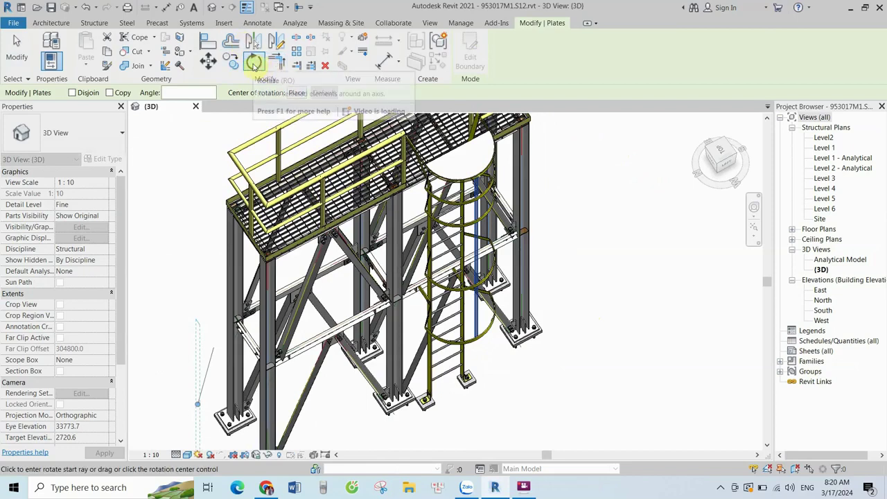
Step: Open the Site structural plan from the Project Browser
{"action": "left_click", "coordinate": [819, 218]}
{"action": "right_click", "coordinate": [819, 218]}
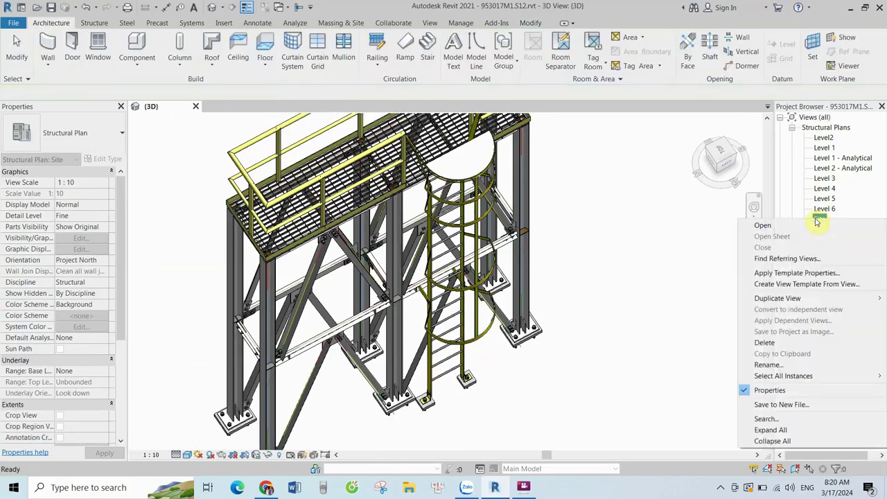
{"action": "left_click", "coordinate": [795, 226]}
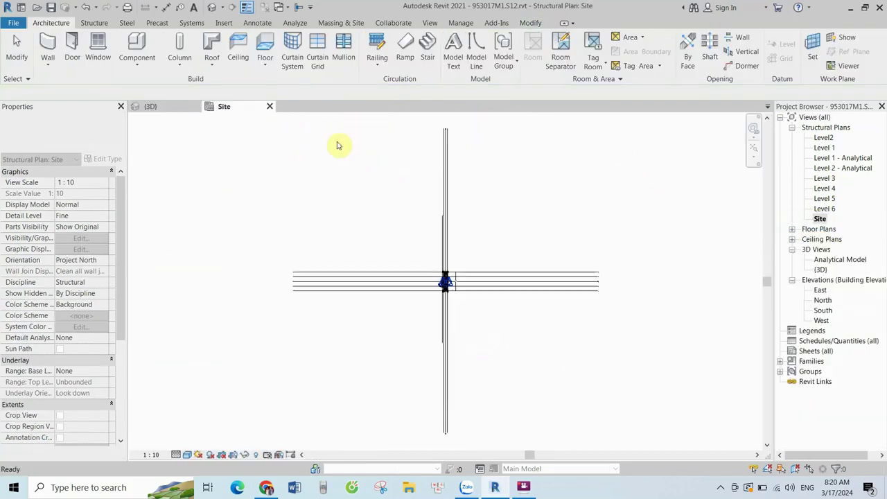
{"action": "scroll", "coordinate": [444, 298], "scroll_direction": "up", "scroll_amount": 3}
{"action": "scroll", "coordinate": [457, 311], "scroll_direction": "up", "scroll_amount": 3}
{"action": "scroll", "coordinate": [396, 281], "scroll_direction": "up", "scroll_amount": 2}
{"action": "scroll", "coordinate": [390, 317], "scroll_direction": "up", "scroll_amount": 2}
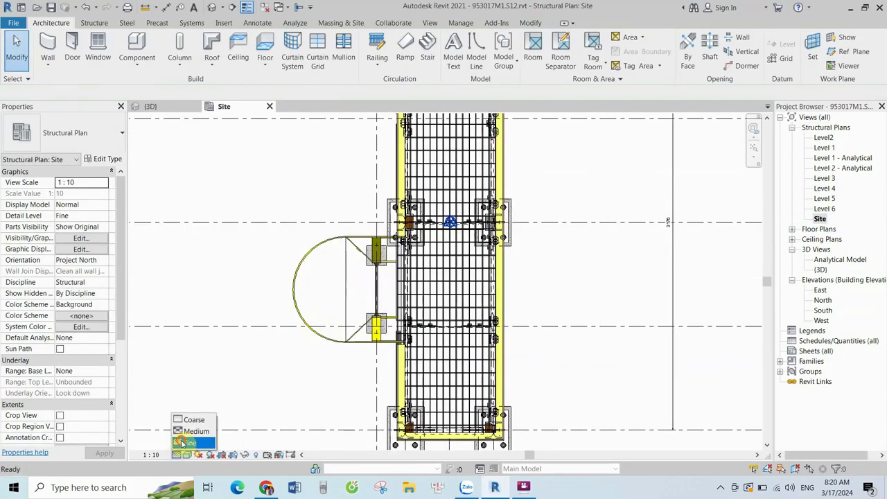
Step: Set the Site plan's detail level to Fine, then return to the 3D view
{"action": "left_click", "coordinate": [187, 455]}
{"action": "left_click", "coordinate": [201, 420]}
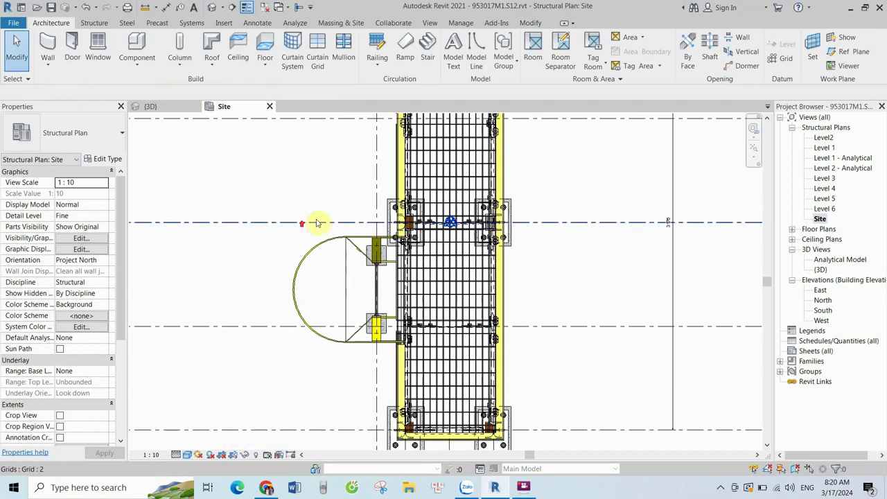
{"action": "scroll", "coordinate": [304, 250], "scroll_direction": "up", "scroll_amount": 2}
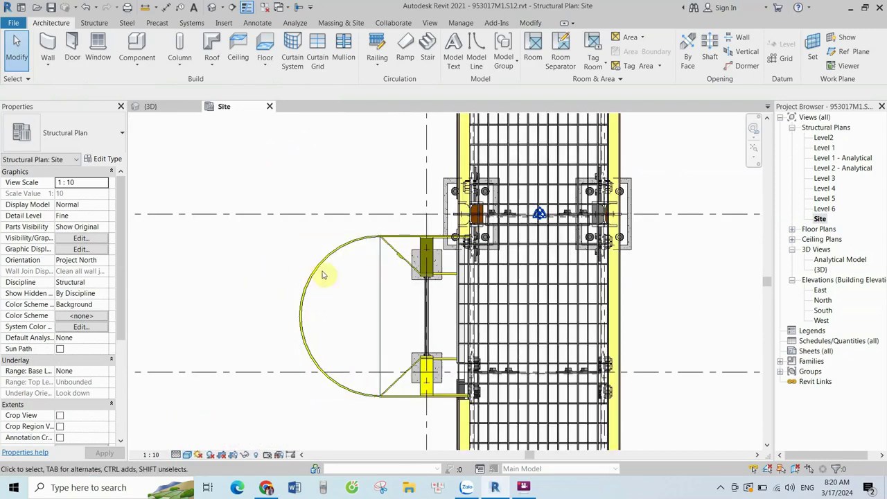
{"action": "left_click", "coordinate": [165, 108]}
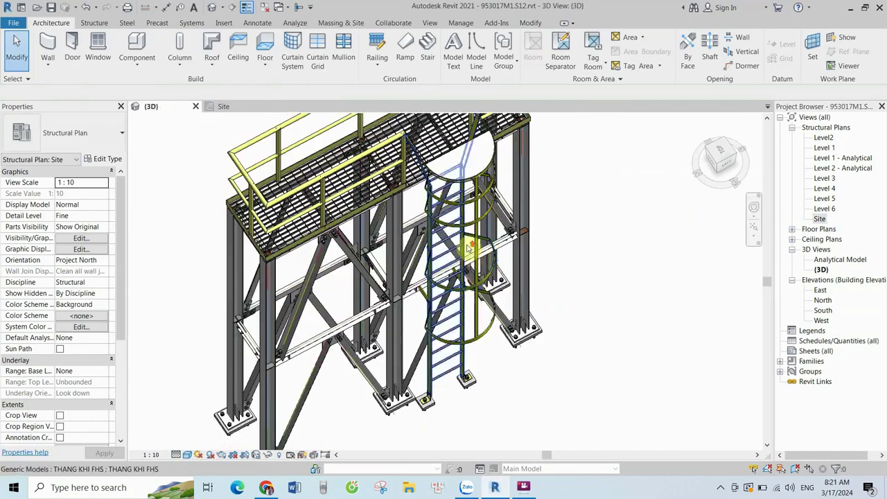
Step: Select the lower hoop plate and start Rotate with Copy in the Site plan
{"action": "left_click", "coordinate": [480, 209]}
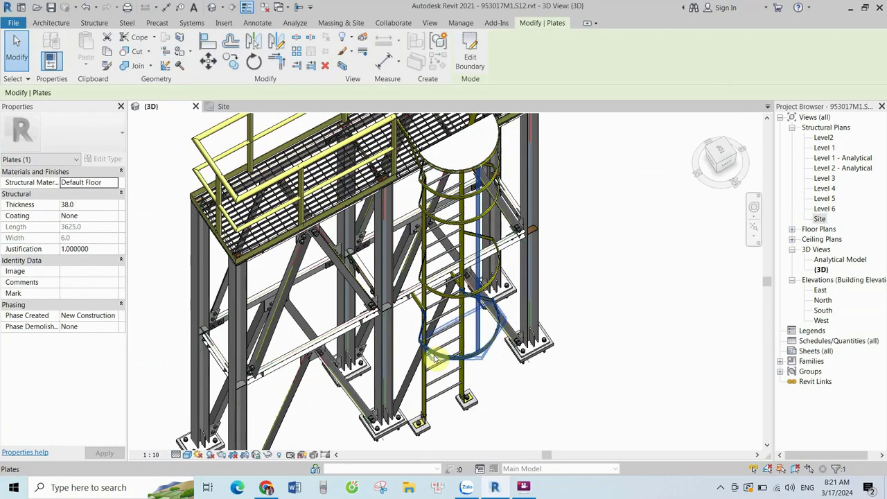
{"action": "left_click", "coordinate": [227, 106]}
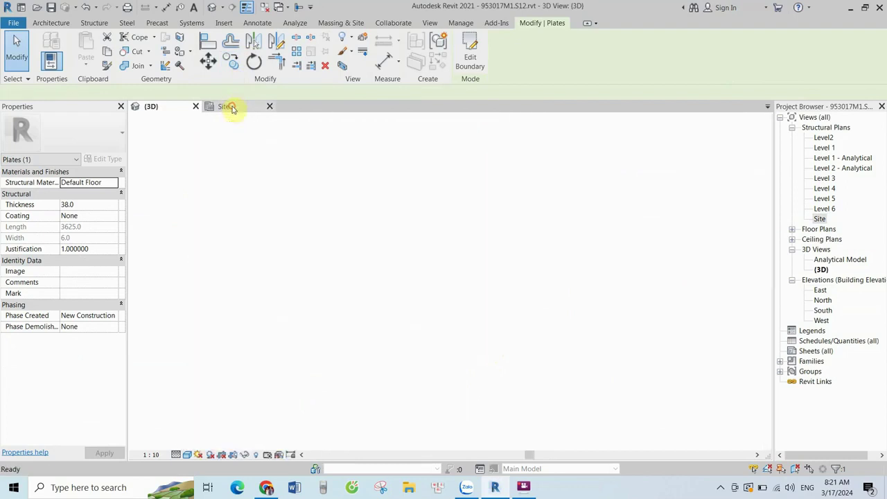
{"action": "left_click", "coordinate": [254, 64]}
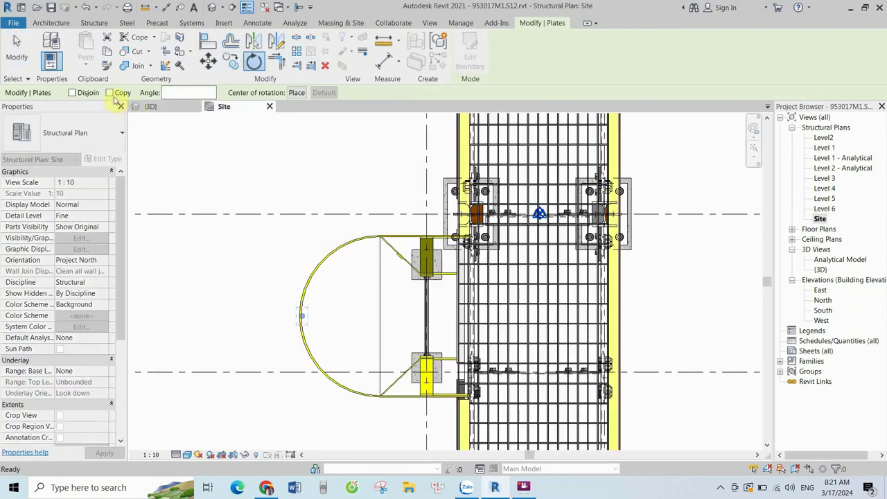
{"action": "left_click", "coordinate": [109, 93]}
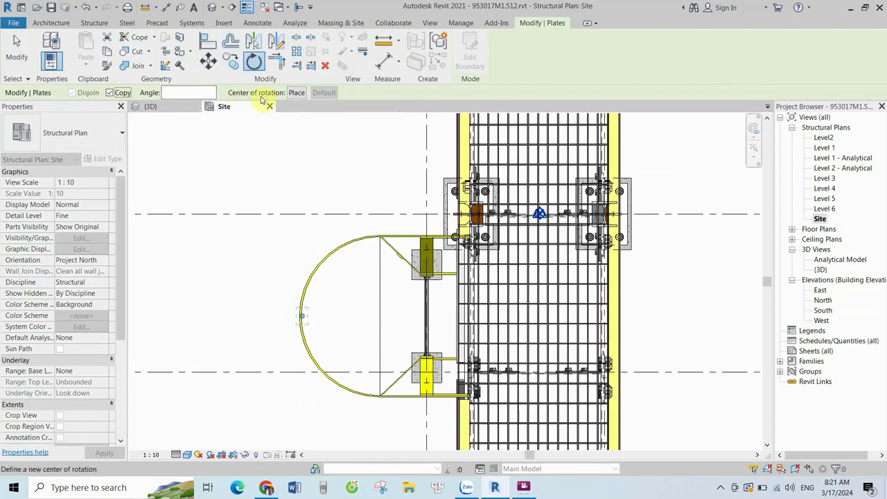
Step: Copy-rotate the plate 40° about its midpoint from a horizontal start ray, then view 3D
{"action": "left_click", "coordinate": [297, 92]}
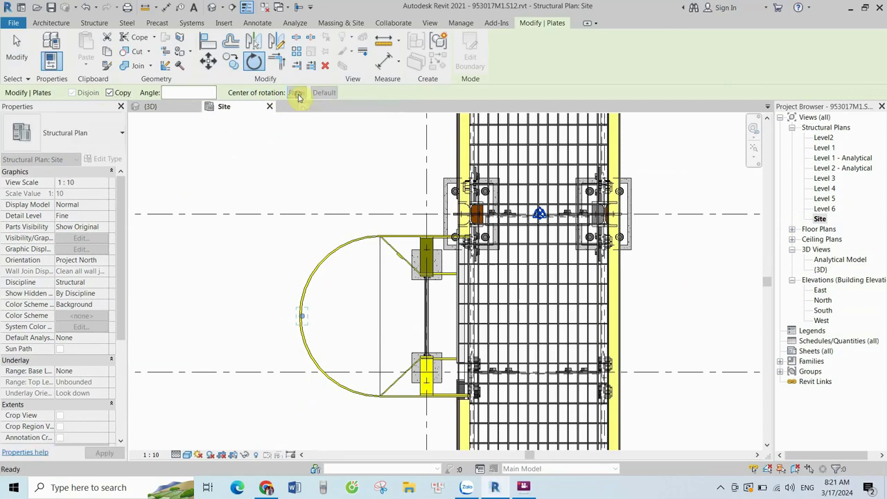
{"action": "scroll", "coordinate": [385, 347], "scroll_direction": "up", "scroll_amount": 1}
{"action": "scroll", "coordinate": [376, 303], "scroll_direction": "up", "scroll_amount": 1}
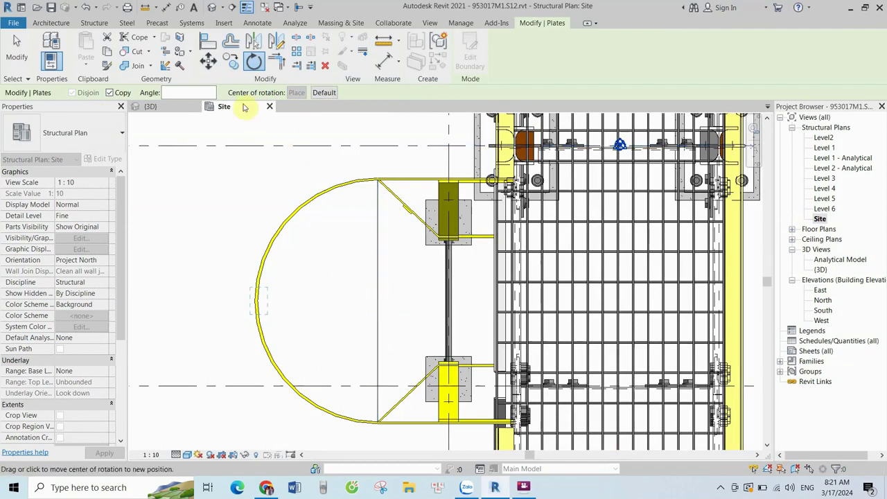
{"action": "left_click", "coordinate": [377, 300]}
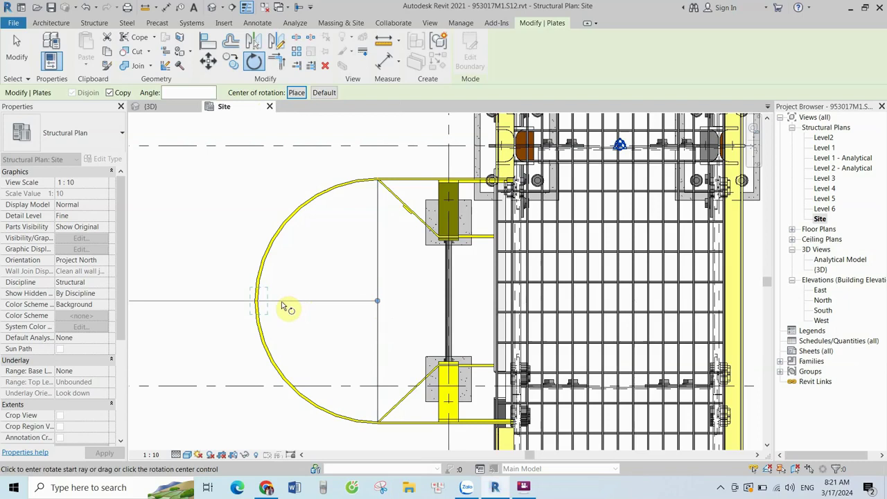
{"action": "left_click", "coordinate": [282, 304]}
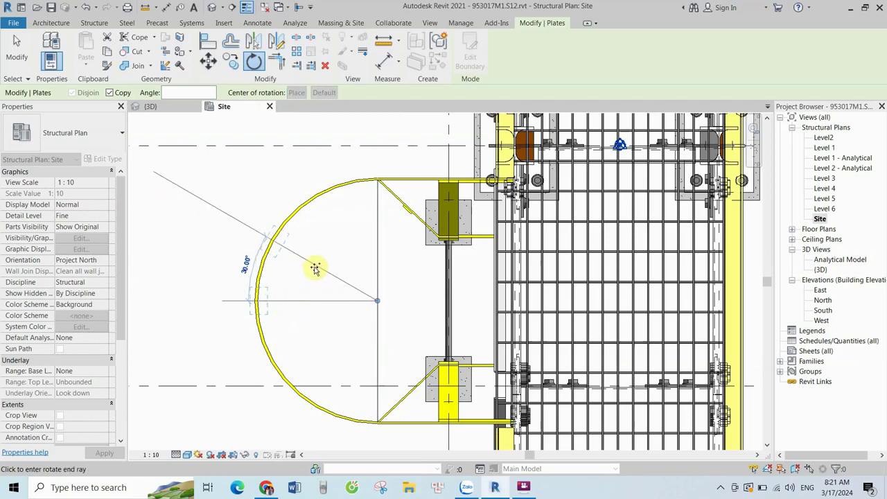
{"action": "type", "text": "40"}
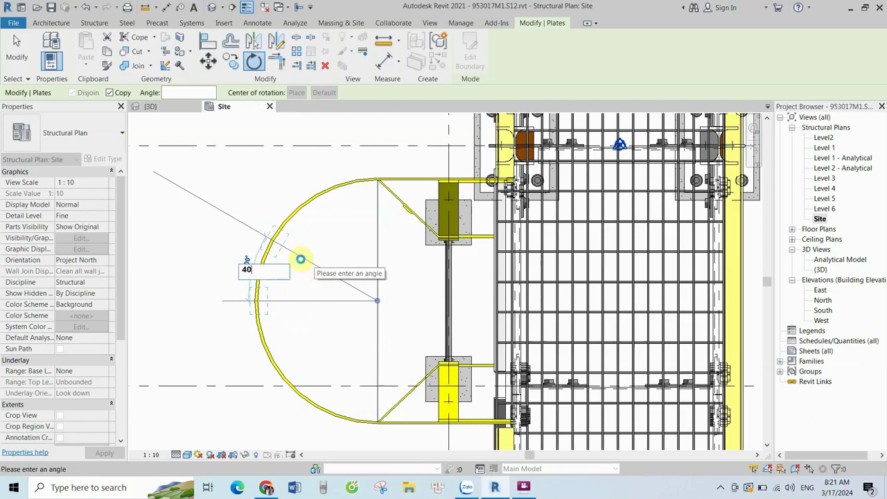
{"action": "key", "text": "Return"}
{"action": "left_click", "coordinate": [163, 106]}
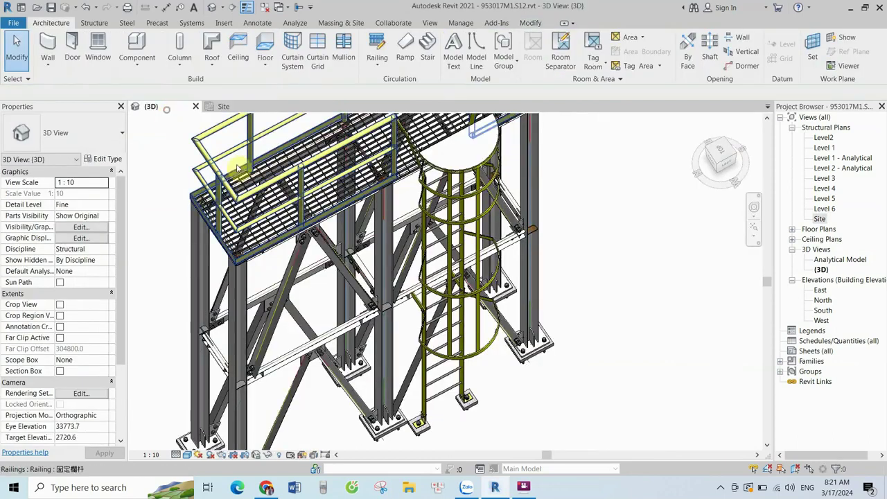
Step: Move up the cage in 3D and select a vertical cage plate
{"action": "scroll", "coordinate": [449, 372], "scroll_direction": "up", "scroll_amount": 2}
{"action": "scroll", "coordinate": [449, 372], "scroll_direction": "up", "scroll_amount": 2}
{"action": "scroll", "coordinate": [449, 372], "scroll_direction": "up", "scroll_amount": 1}
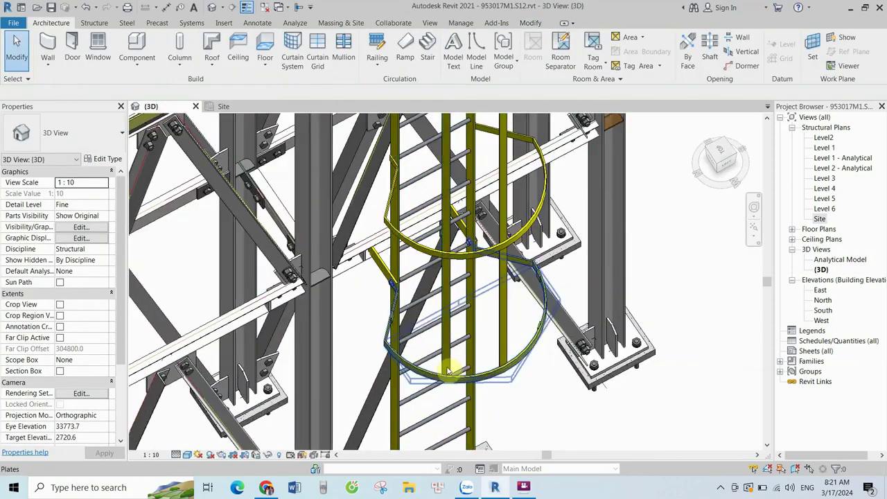
{"action": "middle_click_drag", "start_coordinate": [453, 291], "coordinate": [450, 271]}
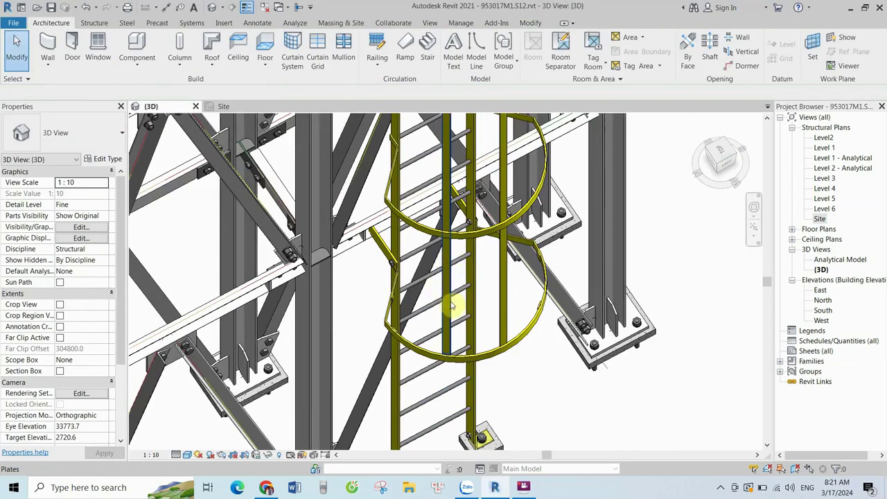
{"action": "scroll", "coordinate": [495, 374], "scroll_direction": "down", "scroll_amount": 2}
{"action": "scroll", "coordinate": [496, 374], "scroll_direction": "down", "scroll_amount": 2}
{"action": "left_click", "coordinate": [499, 326]}
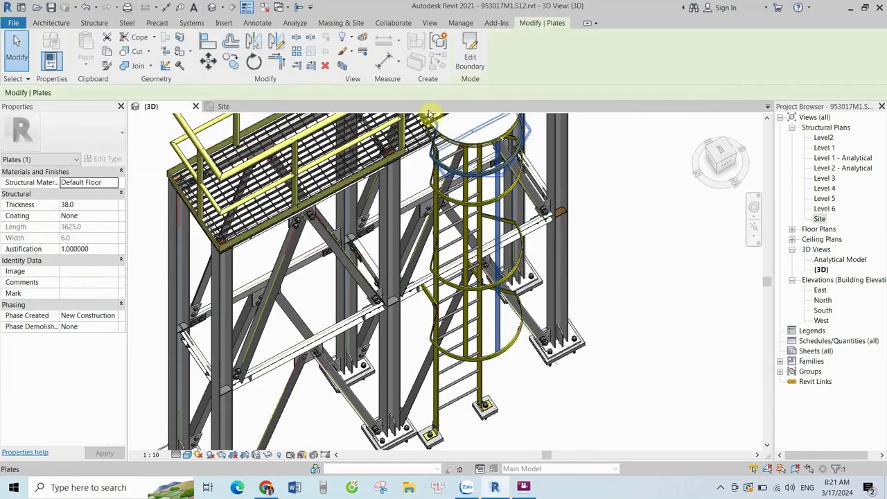
Step: In the Site plan, copy-rotate the vertical plate 80° about the hoop midpoint
{"action": "left_click", "coordinate": [222, 106]}
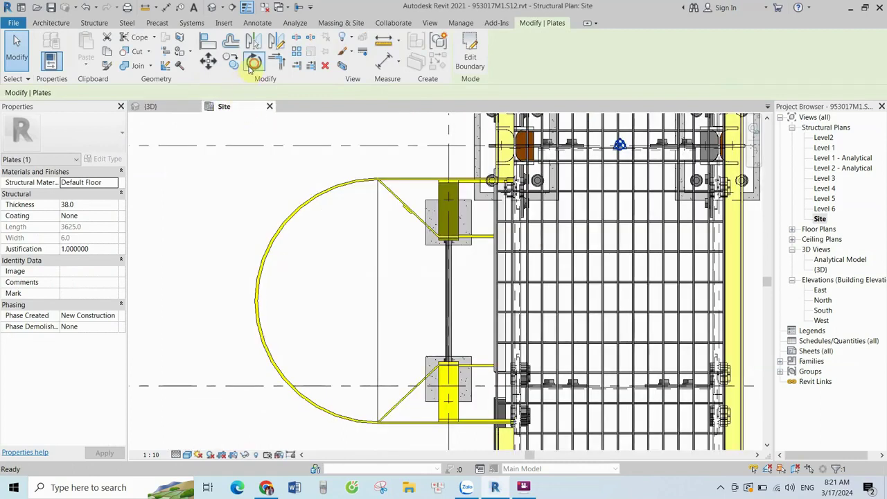
{"action": "left_click", "coordinate": [253, 63]}
{"action": "left_click", "coordinate": [109, 92]}
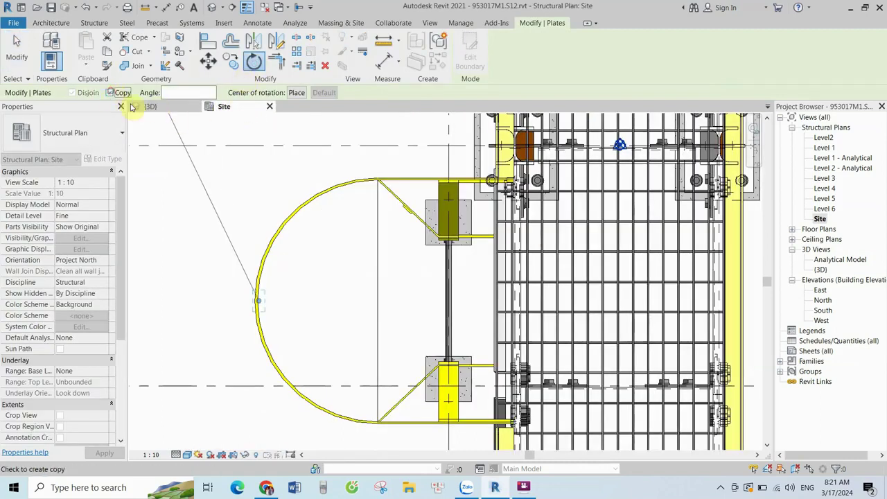
{"action": "left_click", "coordinate": [296, 92]}
{"action": "left_click", "coordinate": [375, 300]}
{"action": "left_click", "coordinate": [310, 302]}
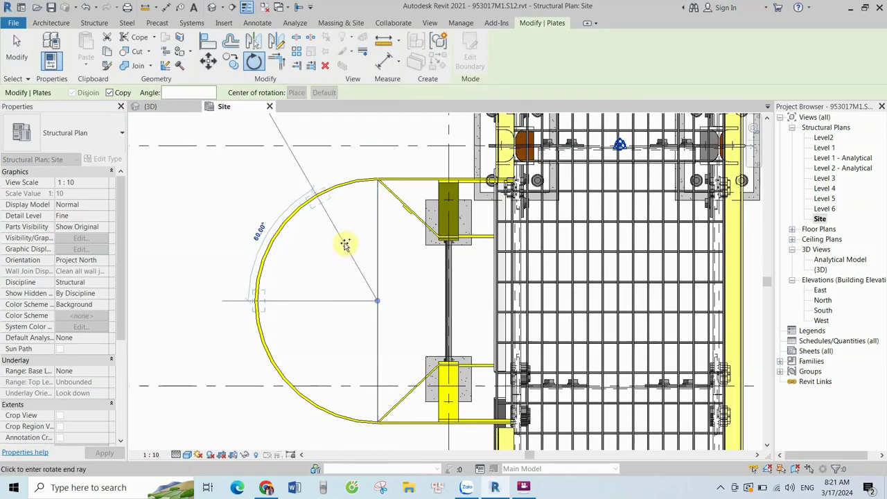
{"action": "type", "text": "80"}
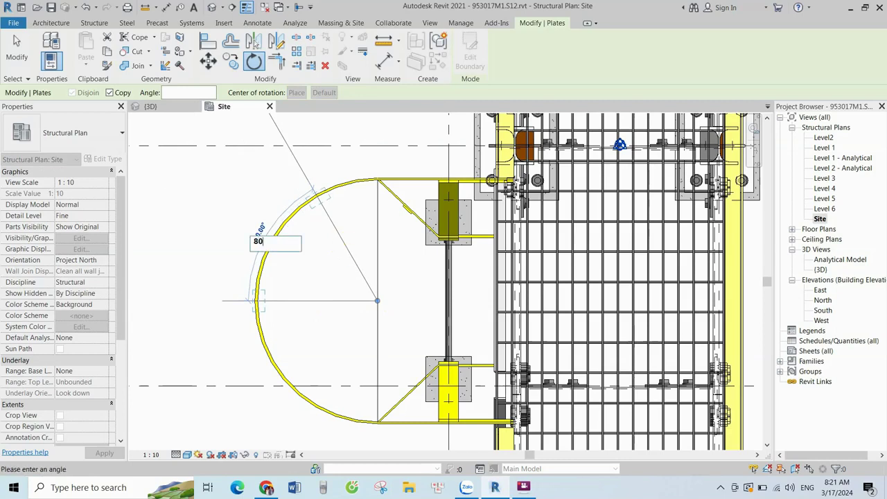
{"action": "key", "text": "Return"}
Step: Clear the selection and zoom around the cage in the 3D view to check the copy
{"action": "left_click", "coordinate": [239, 237]}
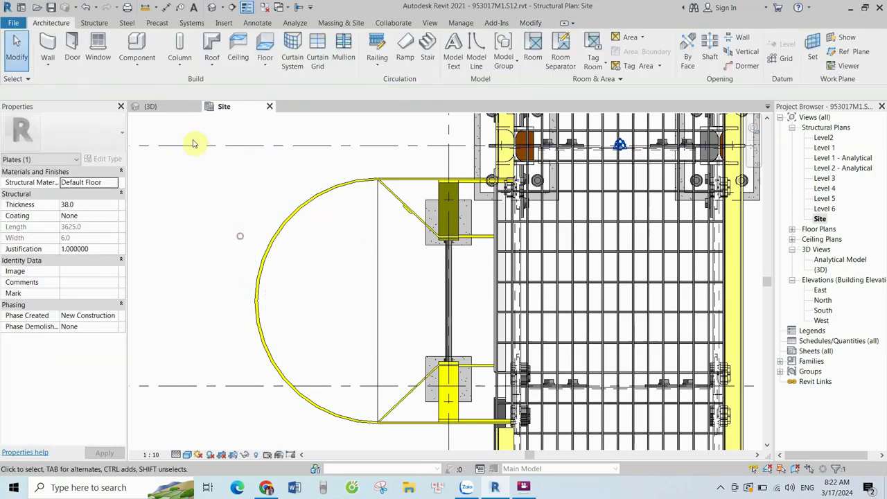
{"action": "left_click", "coordinate": [167, 108]}
{"action": "scroll", "coordinate": [459, 335], "scroll_direction": "up", "scroll_amount": 2}
{"action": "scroll", "coordinate": [458, 334], "scroll_direction": "up", "scroll_amount": 2}
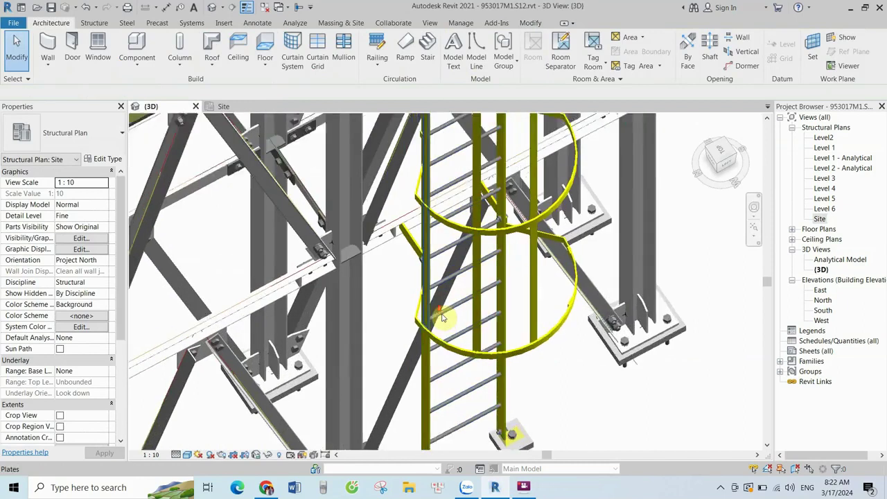
{"action": "scroll", "coordinate": [458, 335], "scroll_direction": "up", "scroll_amount": 2}
{"action": "scroll", "coordinate": [459, 335], "scroll_direction": "down", "scroll_amount": 2}
{"action": "scroll", "coordinate": [459, 335], "scroll_direction": "down", "scroll_amount": 2}
{"action": "scroll", "coordinate": [457, 207], "scroll_direction": "up", "scroll_amount": 2}
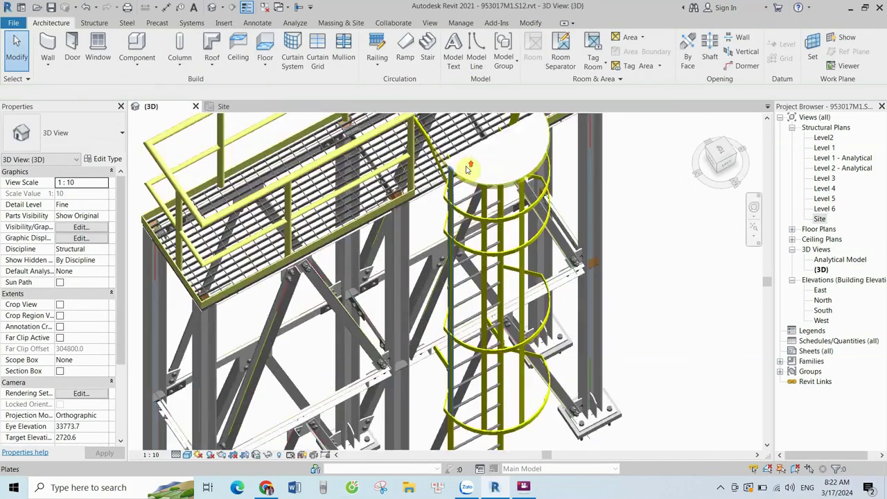
{"action": "scroll", "coordinate": [457, 207], "scroll_direction": "up", "scroll_amount": 2}
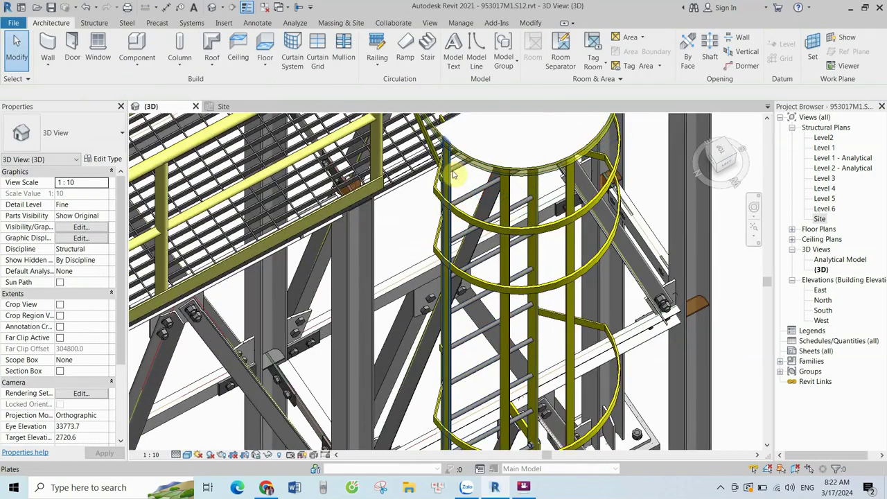
Step: Select two vertical cage plates together for mirroring
{"action": "left_click", "coordinate": [447, 173]}
{"action": "scroll", "coordinate": [548, 249], "scroll_direction": "down", "scroll_amount": 2}
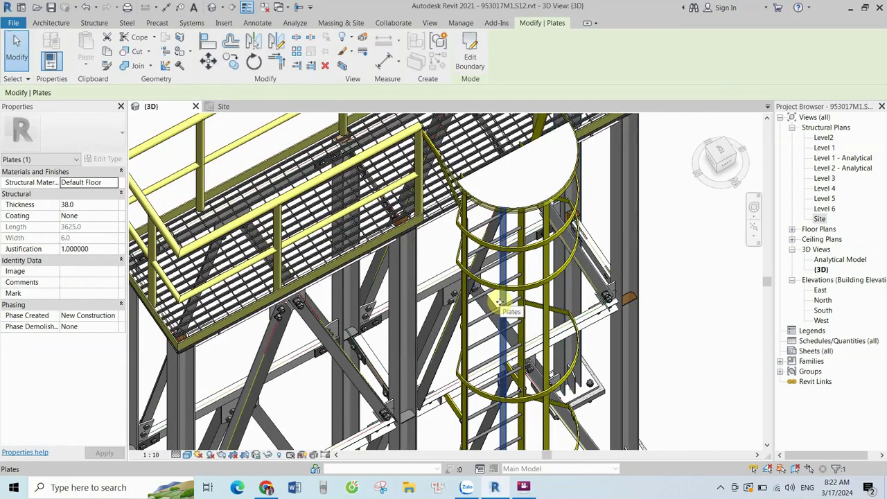
{"action": "scroll", "coordinate": [506, 272], "scroll_direction": "up", "scroll_amount": 2}
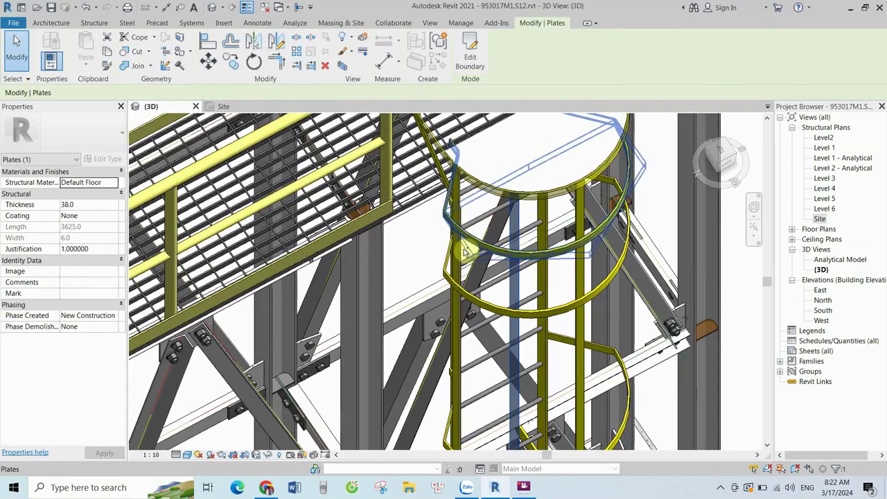
{"action": "left_click", "coordinate": [519, 284], "text": "ctrl"}
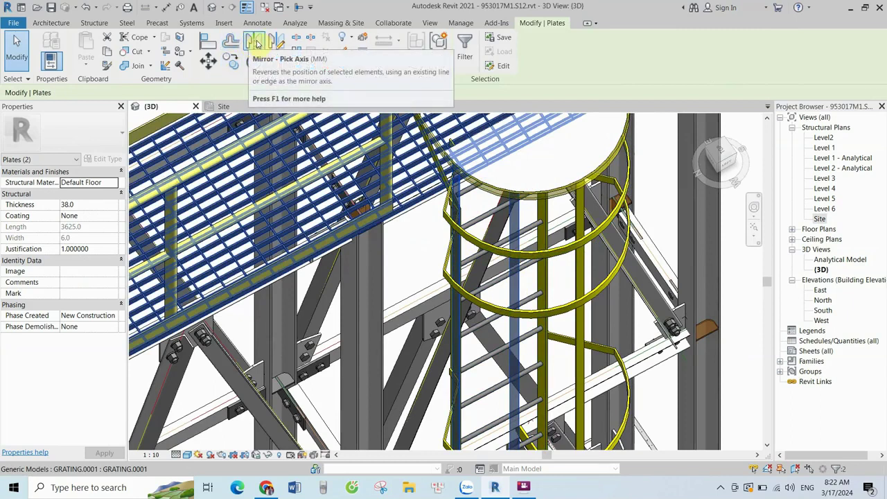
{"action": "left_click", "coordinate": [255, 43]}
{"action": "left_click", "coordinate": [223, 106]}
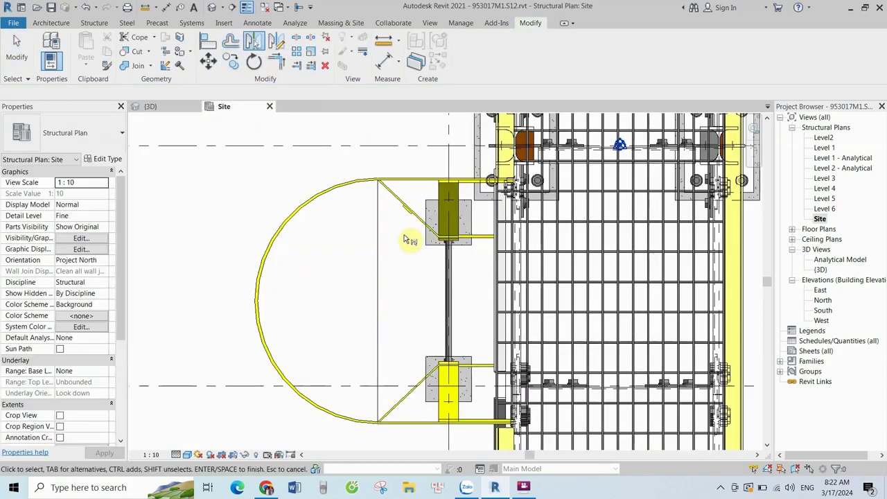
{"action": "scroll", "coordinate": [376, 297], "scroll_direction": "down", "scroll_amount": 2}
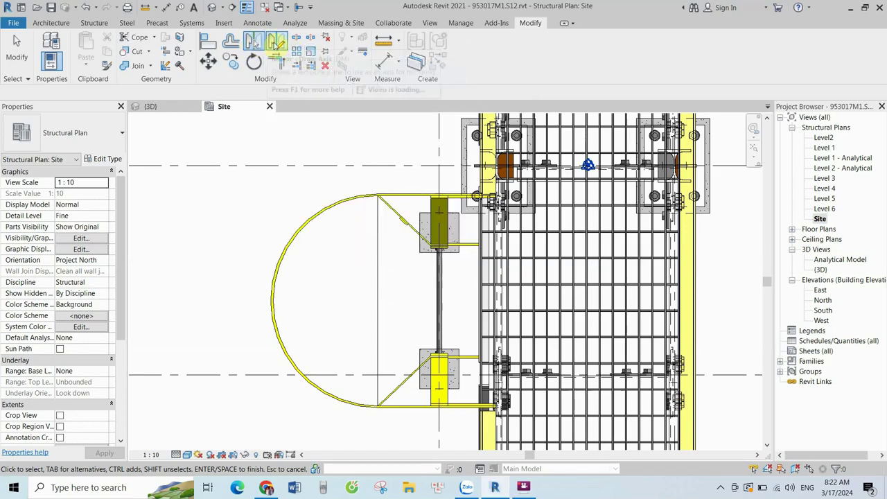
{"action": "key", "text": "d"}
{"action": "key", "text": "m"}
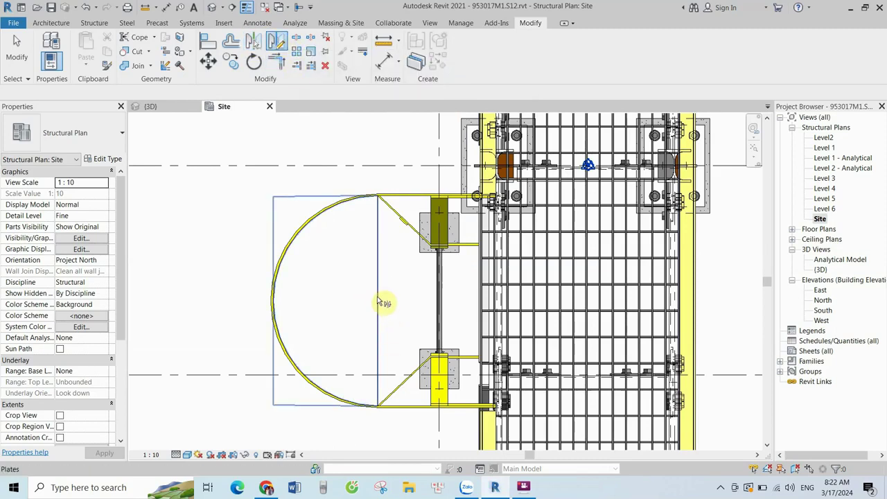
{"action": "scroll", "coordinate": [380, 303], "scroll_direction": "down", "scroll_amount": 2}
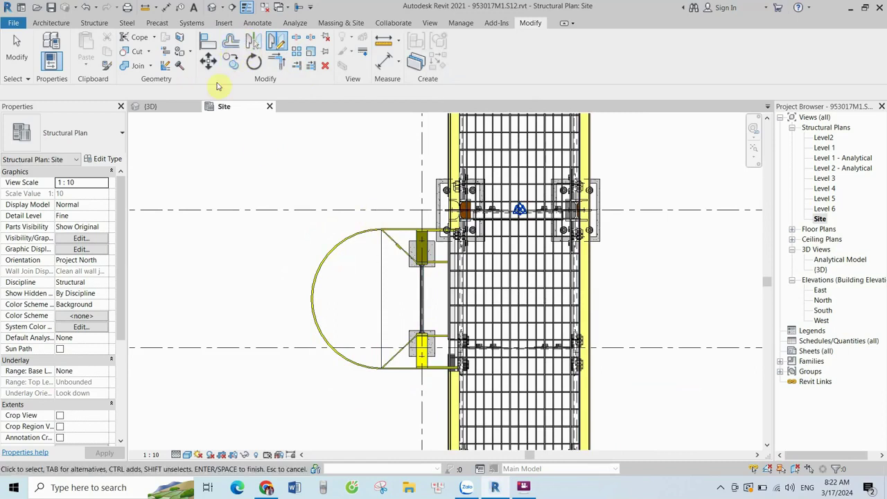
{"action": "left_click", "coordinate": [171, 107]}
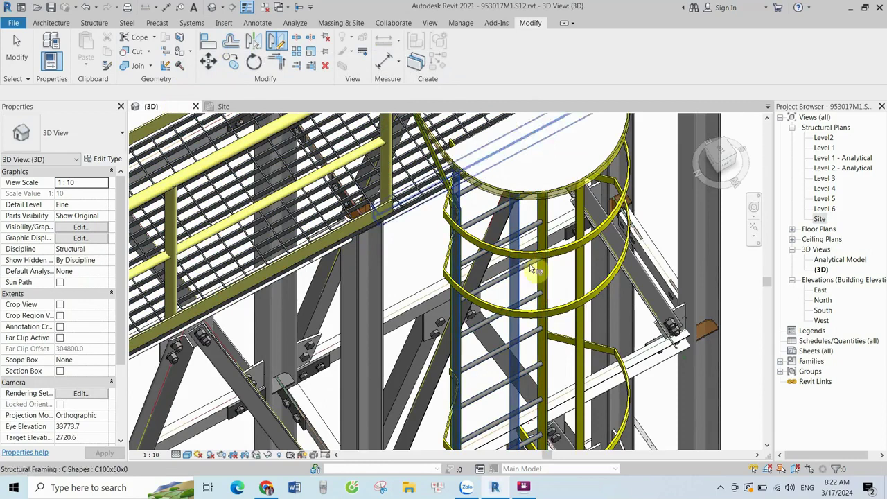
{"action": "left_click", "coordinate": [243, 105]}
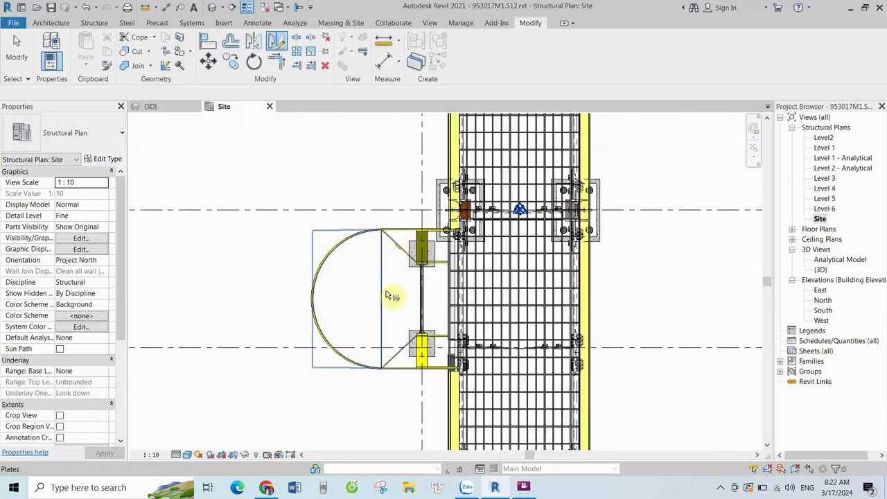
{"action": "left_click", "coordinate": [383, 305]}
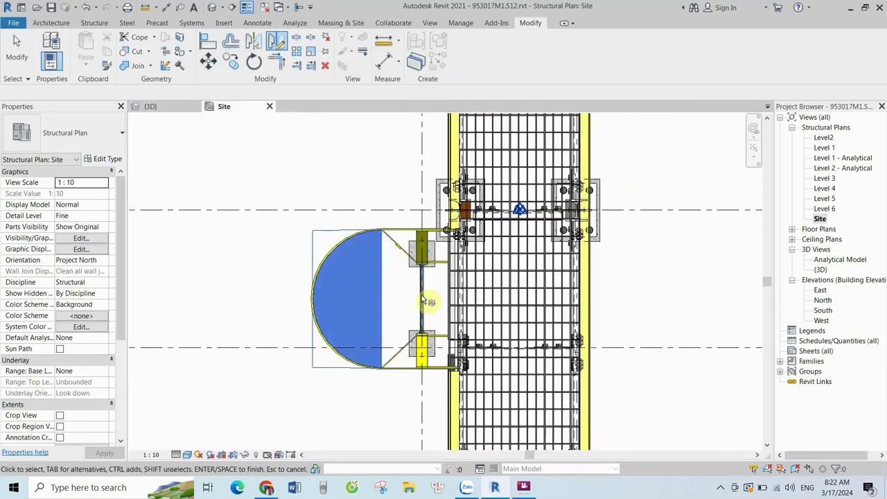
{"action": "left_click", "coordinate": [278, 170]}
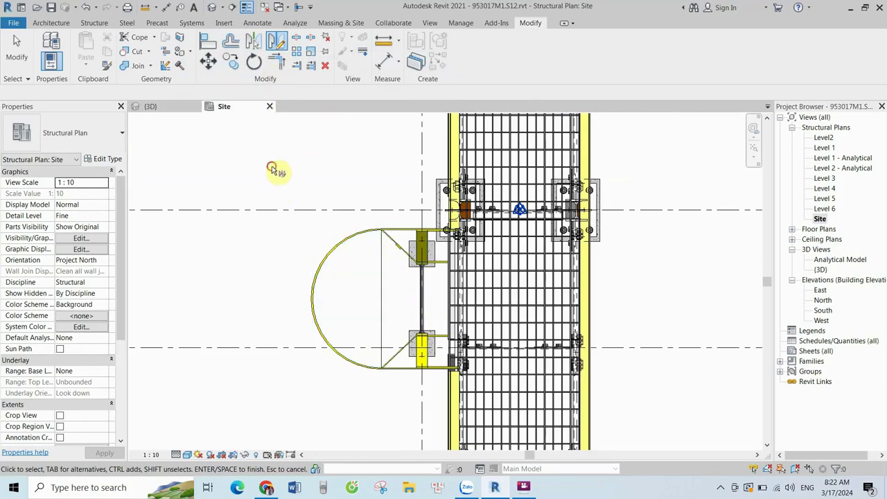
{"action": "key", "text": "Escape"}
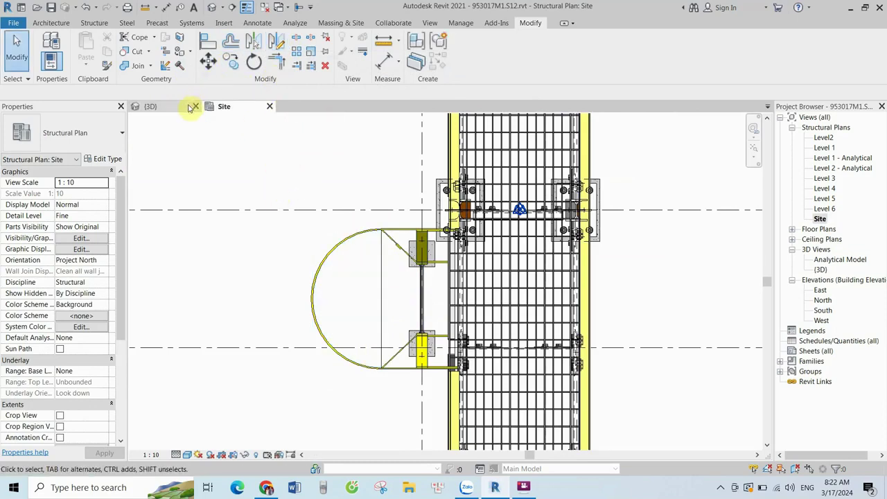
Step: In 3D, orbit to the cage side, select two hoop plates, and carry them to the Site plan
{"action": "left_click", "coordinate": [188, 107]}
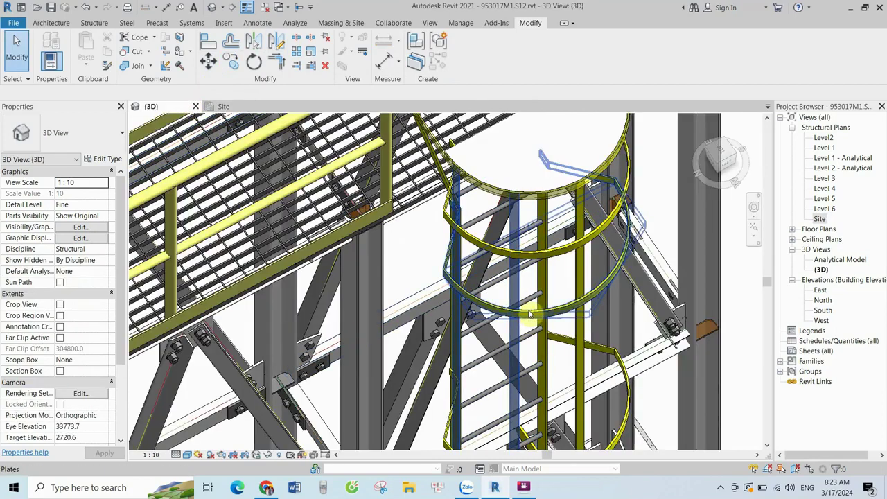
{"action": "middle_click_drag", "start_coordinate": [528, 311], "coordinate": [528, 315]}
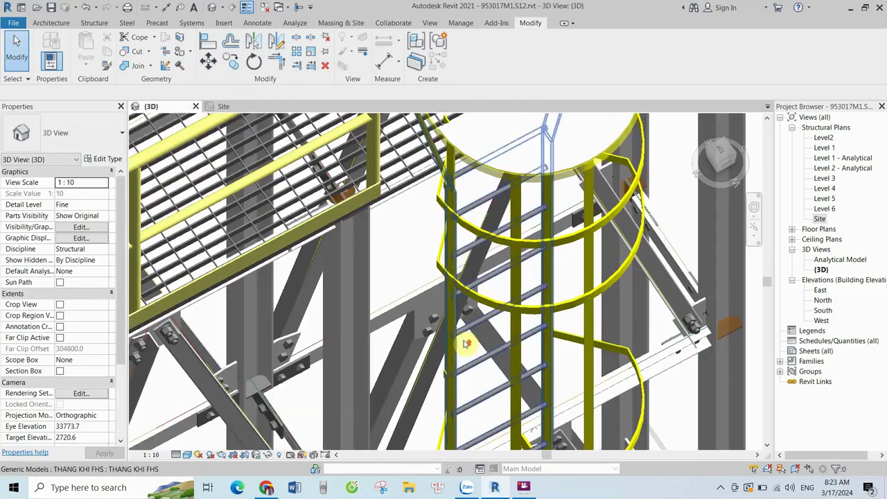
{"action": "scroll", "coordinate": [483, 315], "scroll_direction": "up", "scroll_amount": 3}
{"action": "middle_click_drag", "start_coordinate": [492, 315], "coordinate": [600, 282], "text": "shift"}
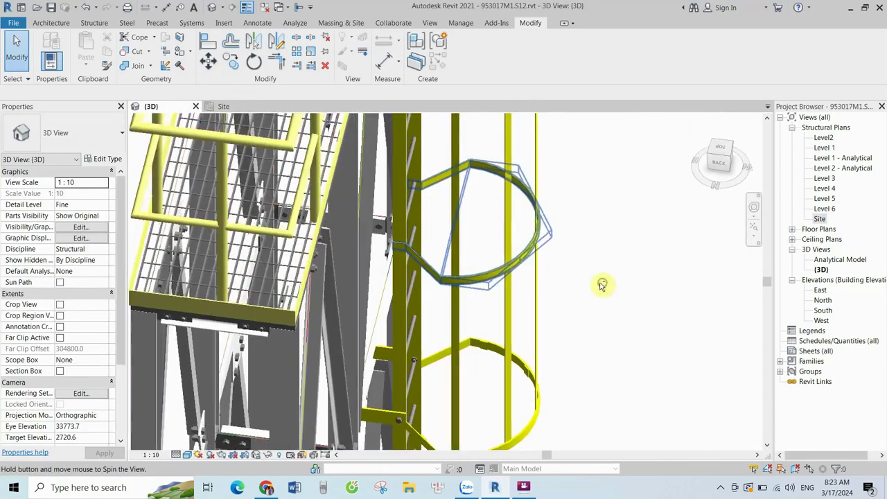
{"action": "left_click", "coordinate": [456, 347]}
{"action": "left_click", "coordinate": [510, 316], "text": "ctrl"}
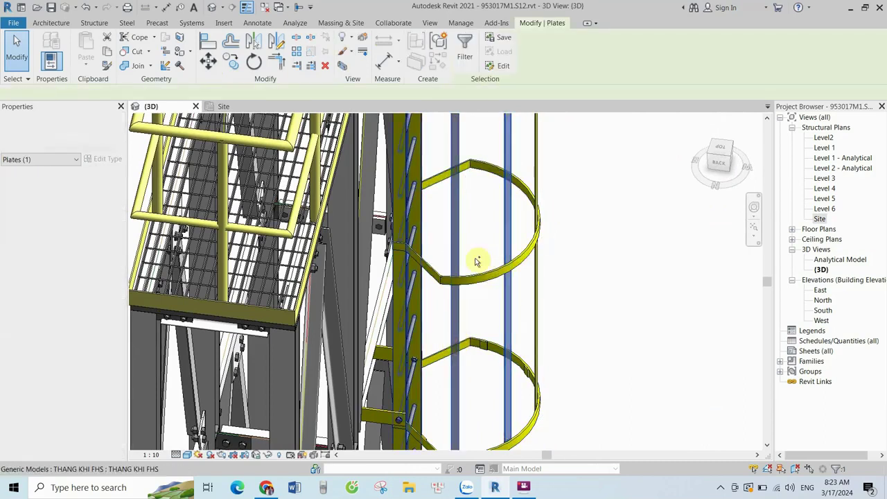
{"action": "left_click", "coordinate": [223, 106]}
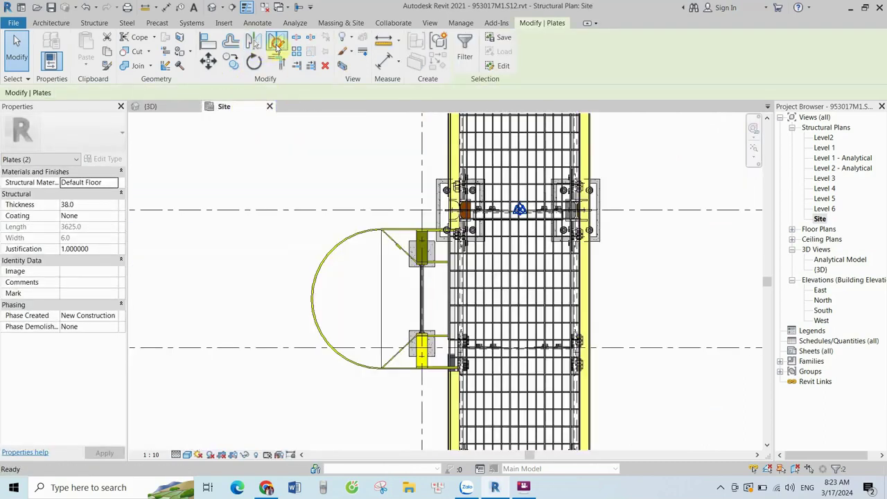
Step: Mirror-copy both plates across a horizontal axis drawn from the plate midpoint, then view 3D
{"action": "left_click", "coordinate": [276, 44]}
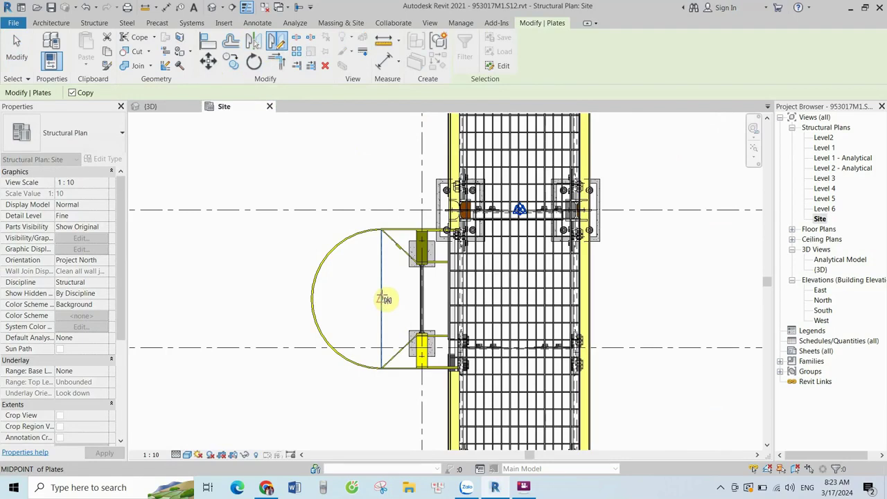
{"action": "left_click", "coordinate": [382, 299]}
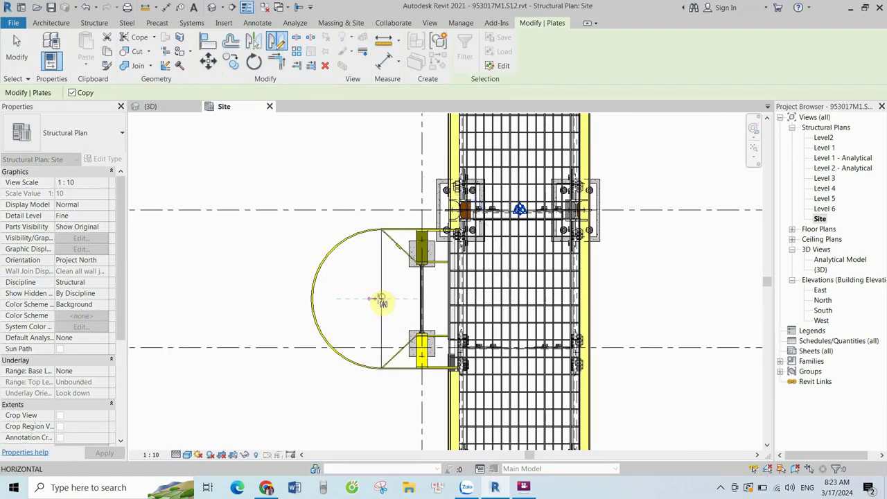
{"action": "left_click", "coordinate": [290, 299]}
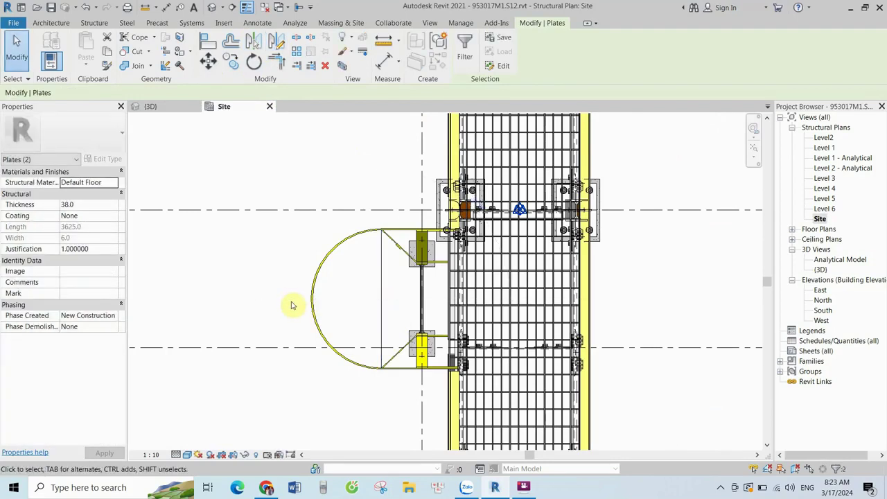
{"action": "left_click", "coordinate": [169, 107]}
{"action": "scroll", "coordinate": [641, 354], "scroll_direction": "down", "scroll_amount": 2}
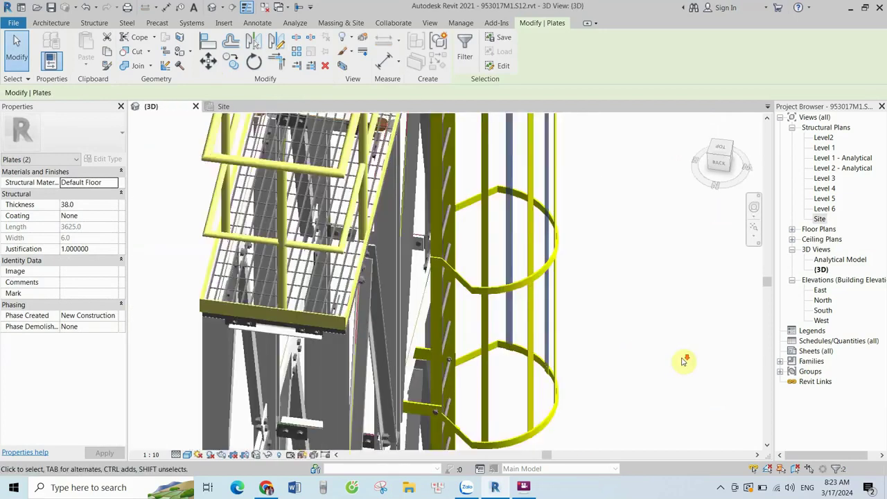
{"action": "scroll", "coordinate": [679, 360], "scroll_direction": "down", "scroll_amount": 2}
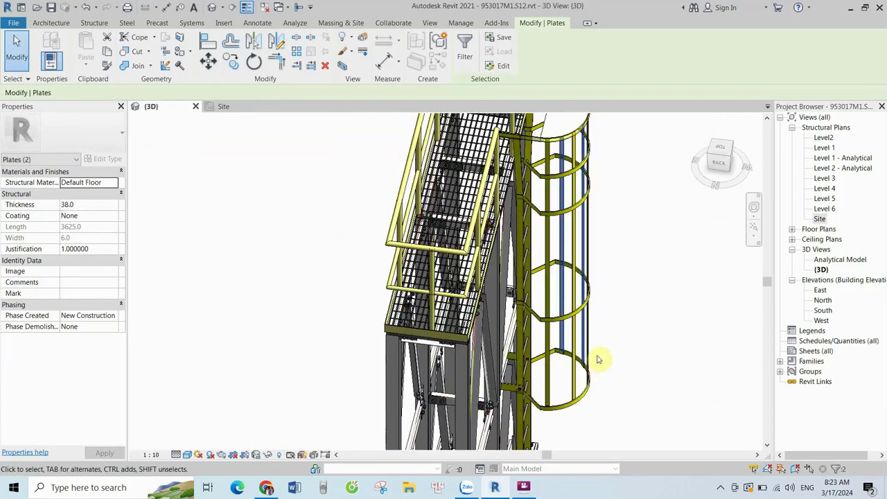
{"action": "mouse_move", "coordinate": [594, 366]}
{"action": "middle_mouse_down", "text": "shift"}
{"action": "mouse_move", "coordinate": [268, 411]}
{"action": "mouse_move", "coordinate": [555, 388]}
{"action": "mouse_move", "coordinate": [644, 258]}
{"action": "middle_mouse_up", "text": "shift"}
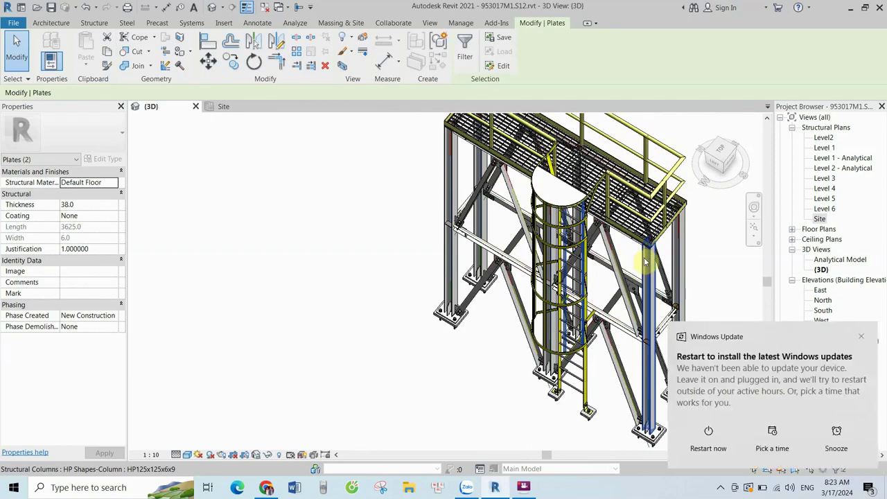
{"action": "scroll", "coordinate": [579, 312], "scroll_direction": "up", "scroll_amount": 1}
{"action": "scroll", "coordinate": [554, 291], "scroll_direction": "up", "scroll_amount": 1}
{"action": "scroll", "coordinate": [527, 277], "scroll_direction": "up", "scroll_amount": 1}
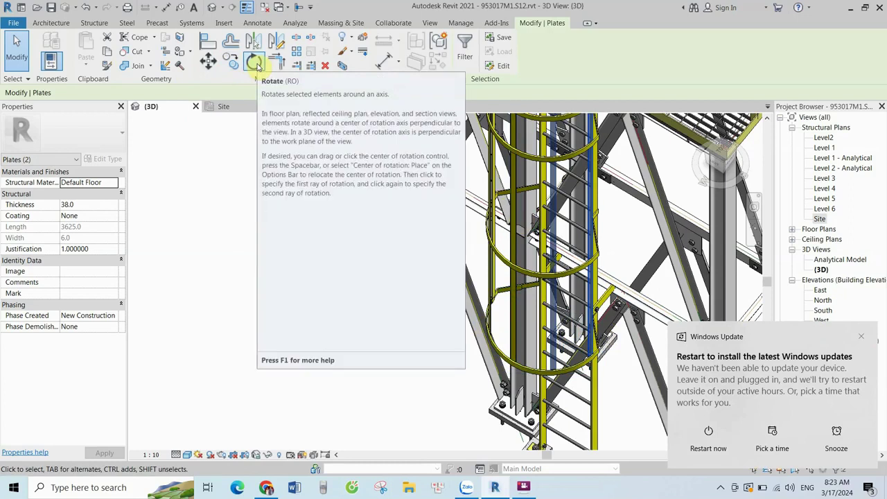
{"action": "left_click", "coordinate": [219, 173]}
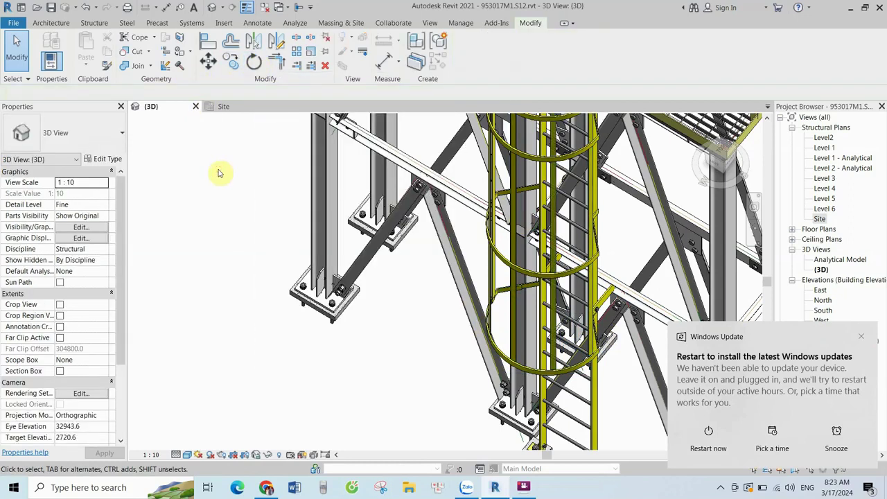
Step: Close the Windows Update notification covering the 3D view of the ladder cage
{"action": "left_click", "coordinate": [861, 336]}
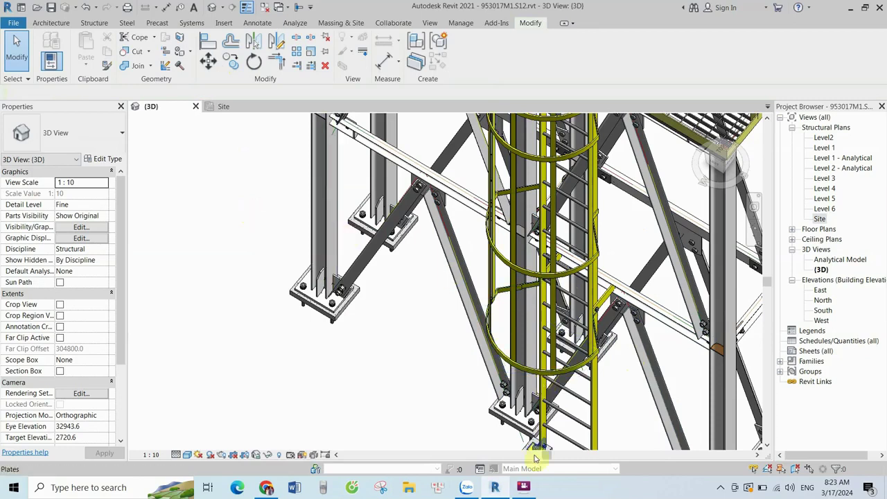
{"action": "left_click", "coordinate": [524, 488]}
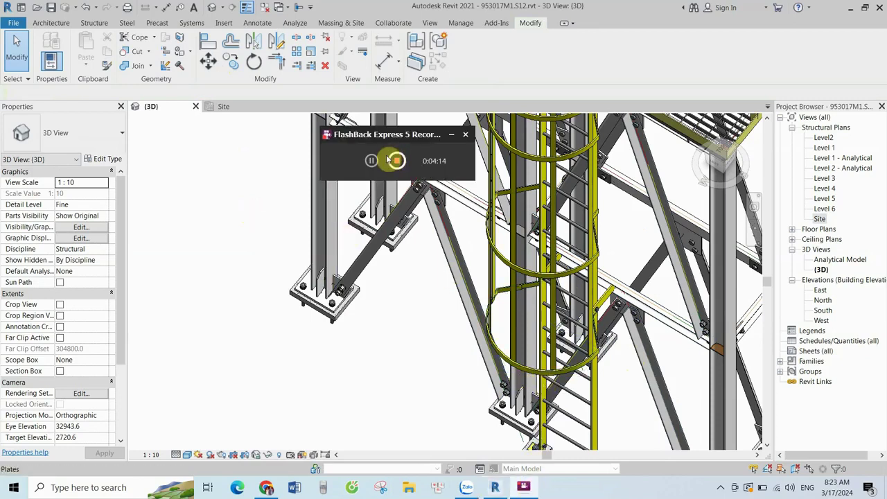